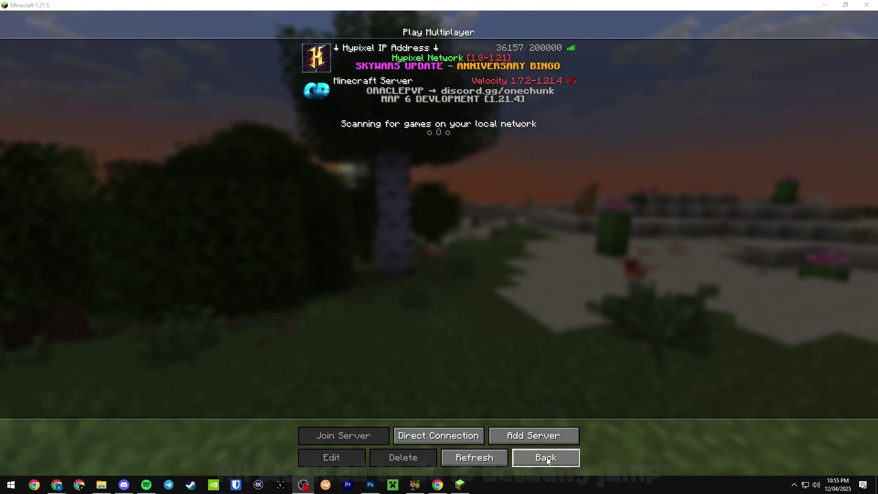
Leave Minecraft for Chrome, load pine.host/doopa in a fresh tab, and close the older tabs
left_click(547, 457)
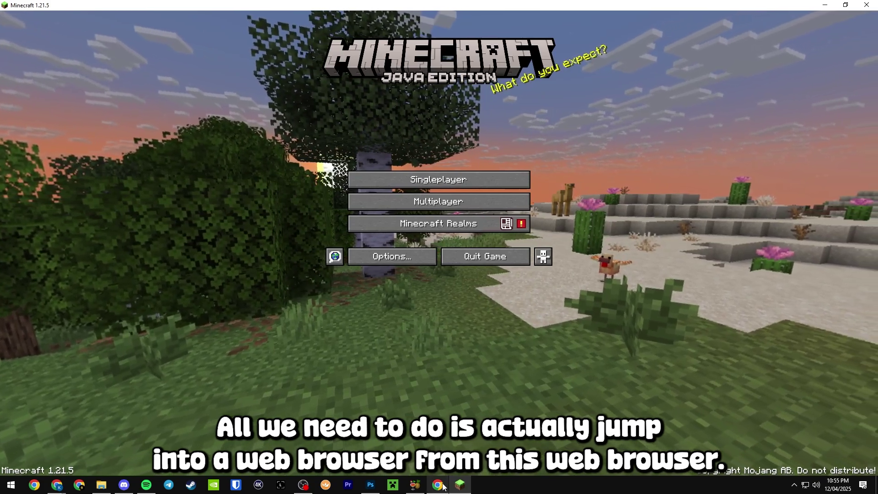
left_click(438, 484)
left_click(231, 9)
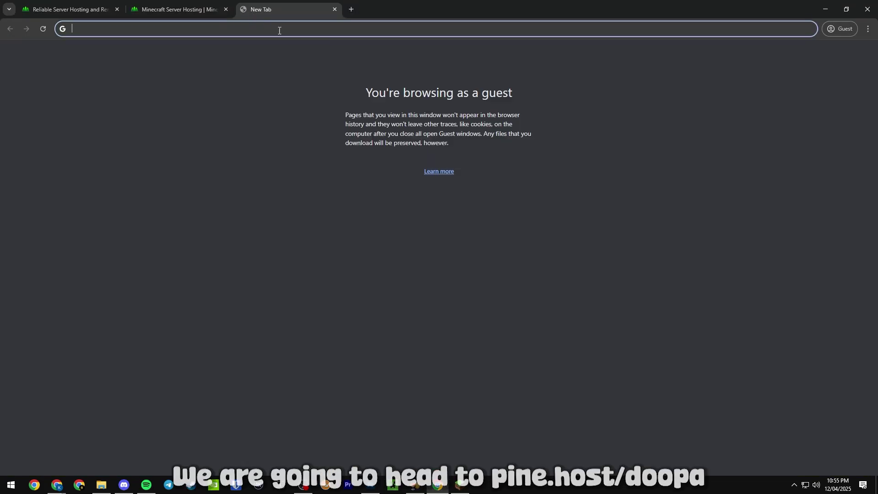
type("https://pine.host/doopa")
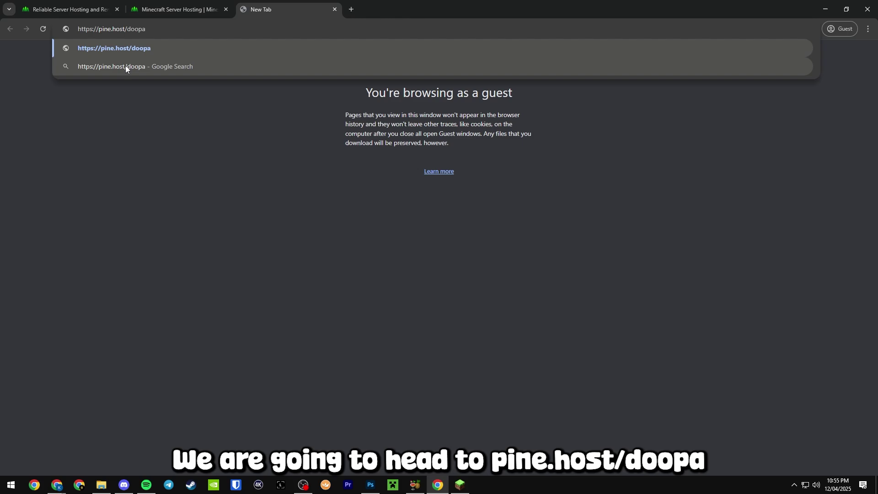
key("Return")
middle_click(90, 10)
middle_click(90, 11)
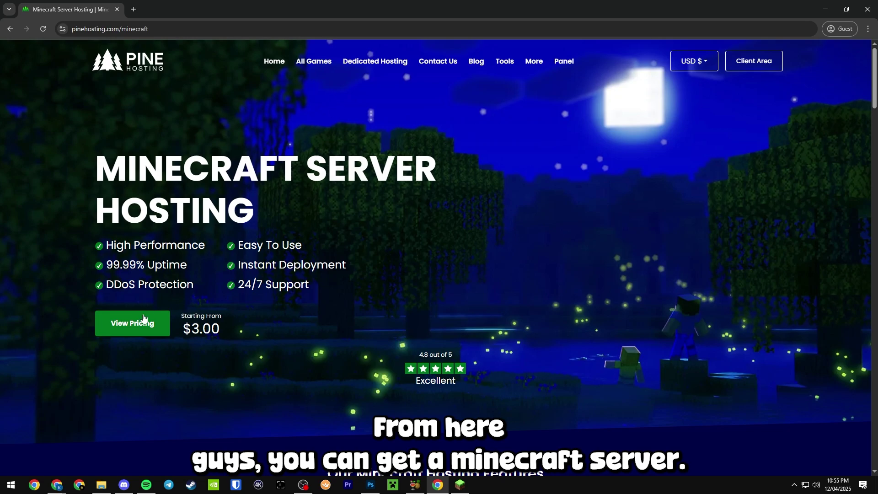
Open the server pricing configurator and set memory allocation to 4GB RAM
left_click(134, 332)
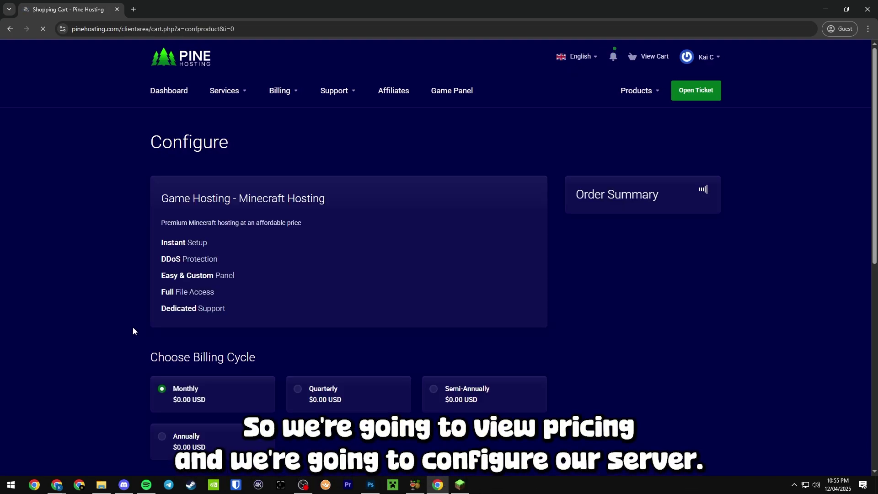
scroll(130, 328, "down", 3)
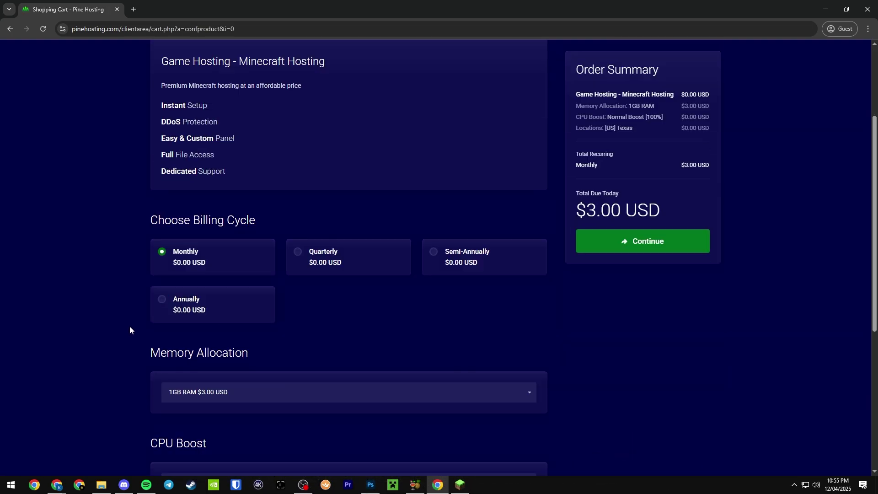
scroll(125, 330, "down", 3)
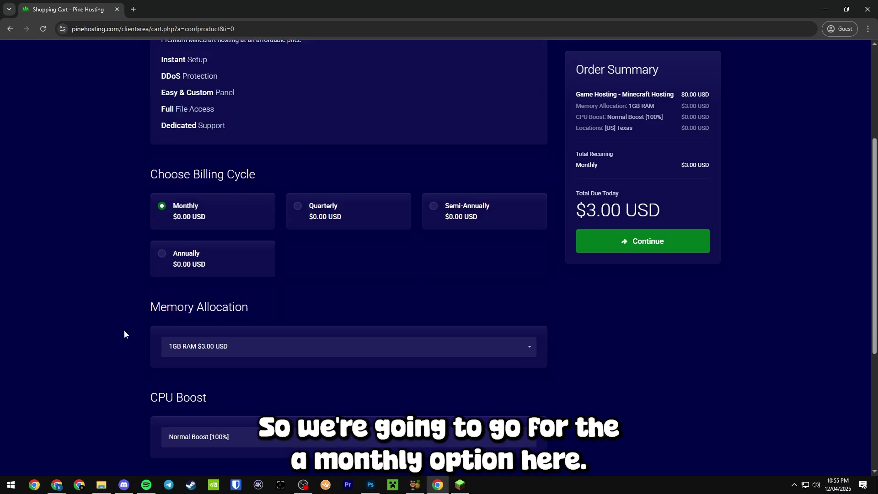
left_click(239, 255)
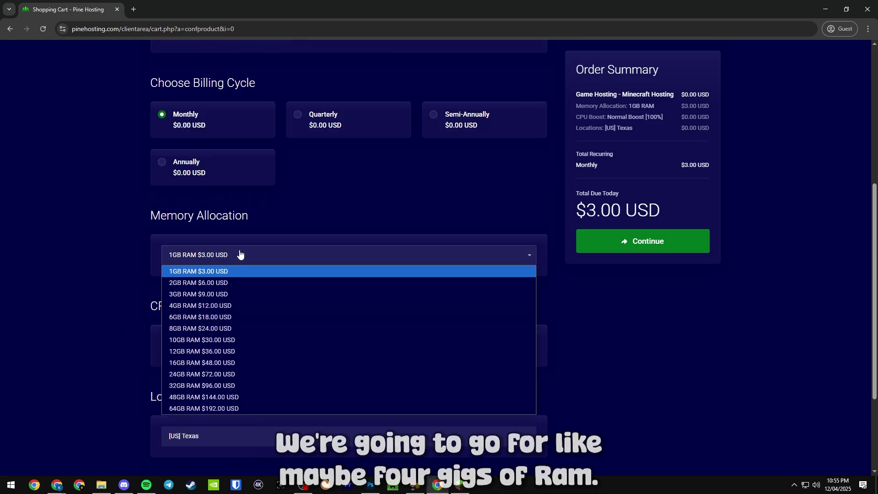
left_click(231, 310)
Choose Extra Boost [150%] CPU and the [AU] Australia location, checking the $17.99 monthly total
scroll(179, 292, "down", 2)
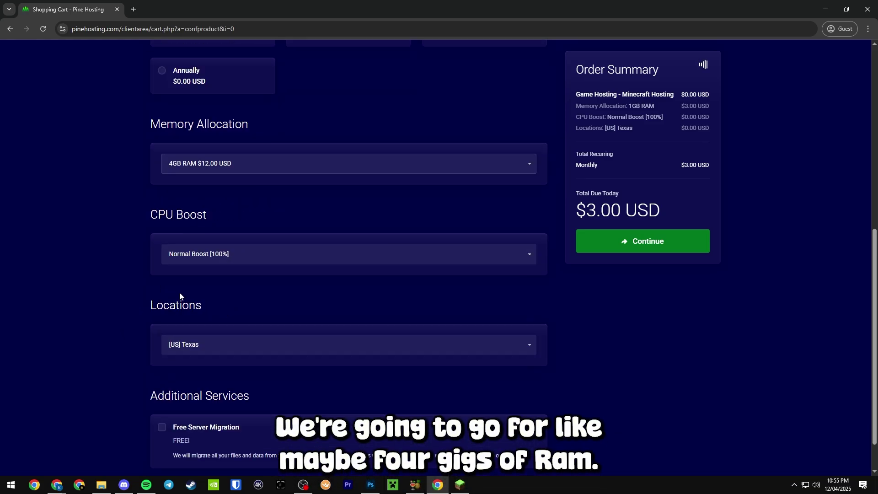
left_click(217, 255)
left_click(254, 278)
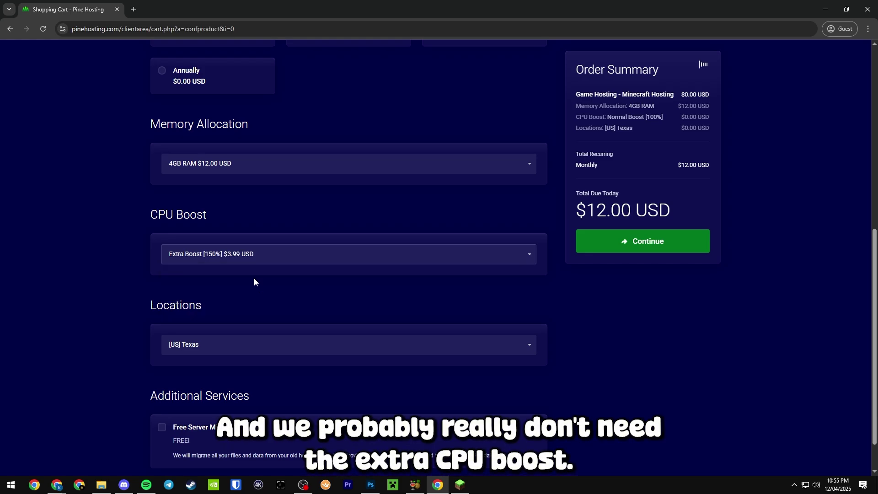
left_click(216, 349)
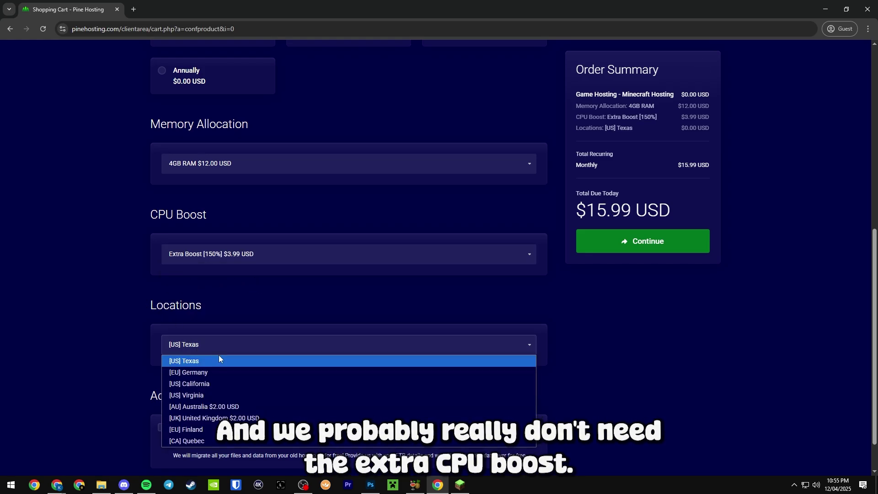
left_click(233, 407)
scroll(131, 334, "down", 1)
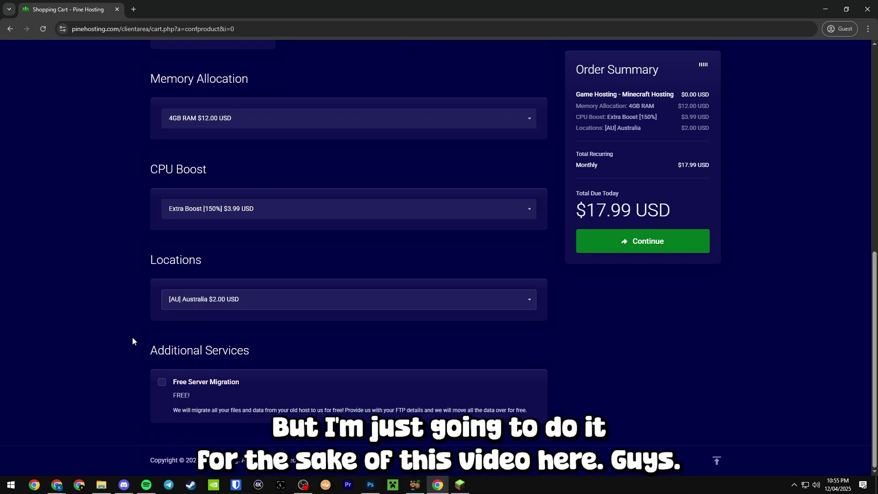
scroll(134, 345, "up", 3)
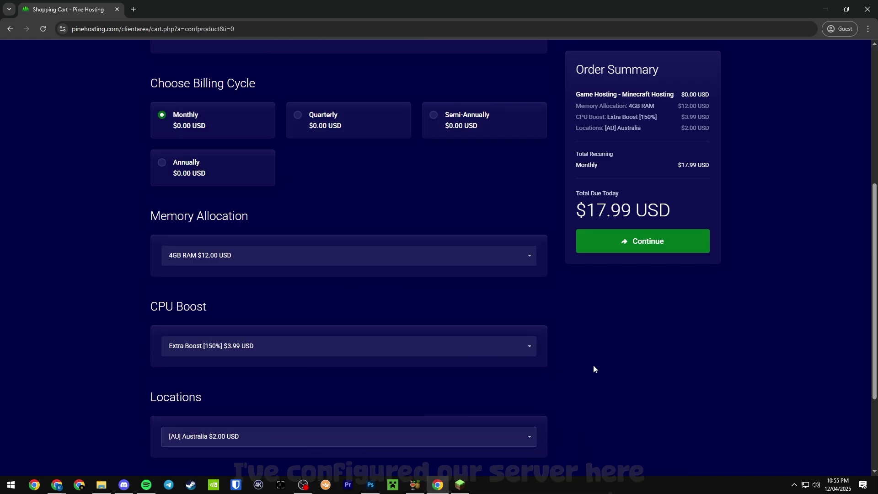
scroll(515, 357, "down", 3)
scroll(580, 371, "up", 8)
scroll(579, 374, "down", 5)
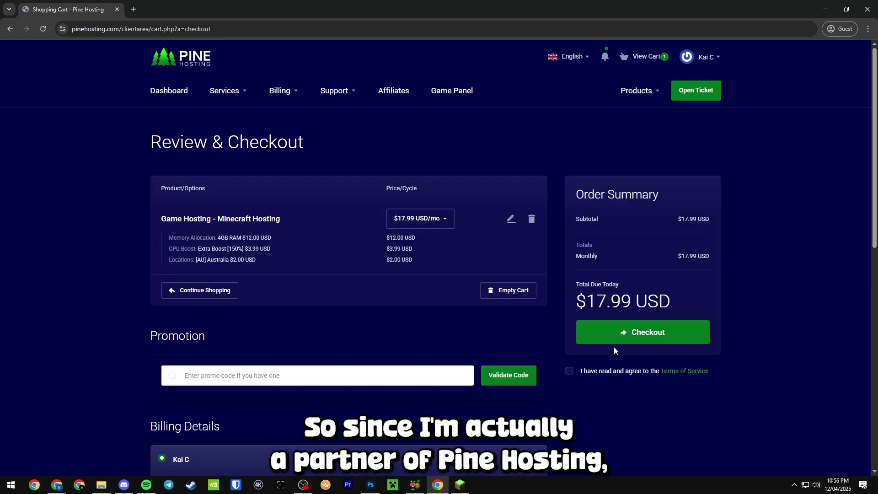
Apply promo code doopa for 30% off and scroll down to finish the checkout
scroll(306, 355, "down", 1)
left_click(268, 331)
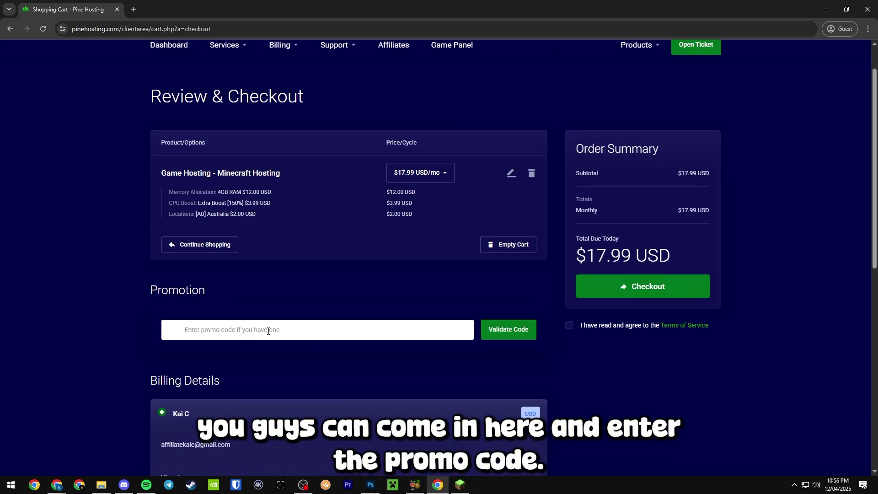
type("doopa")
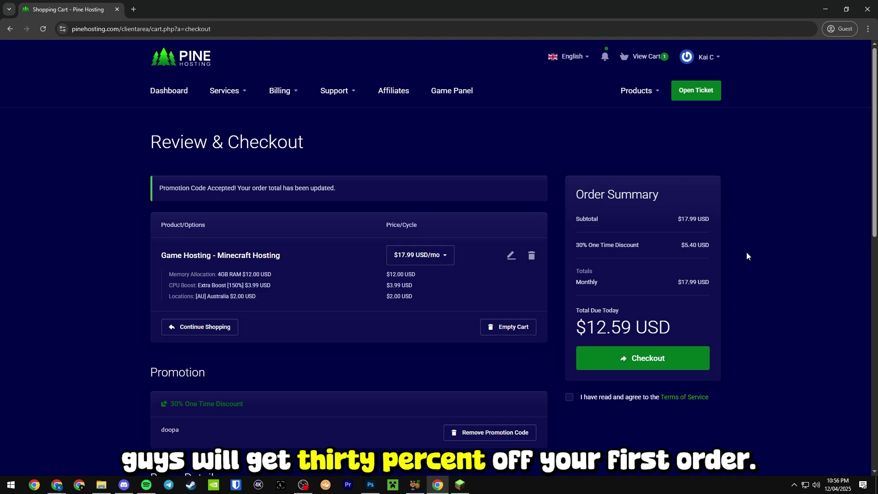
scroll(749, 257, "down", 3)
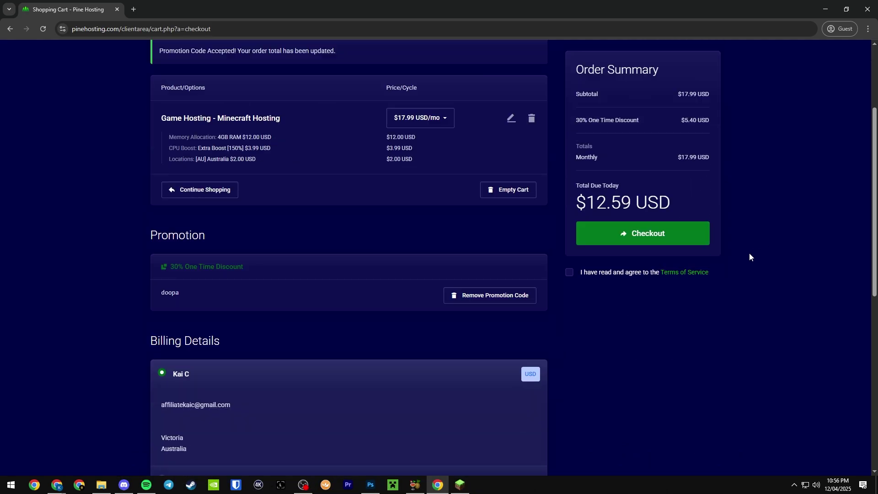
scroll(749, 269, "down", 6)
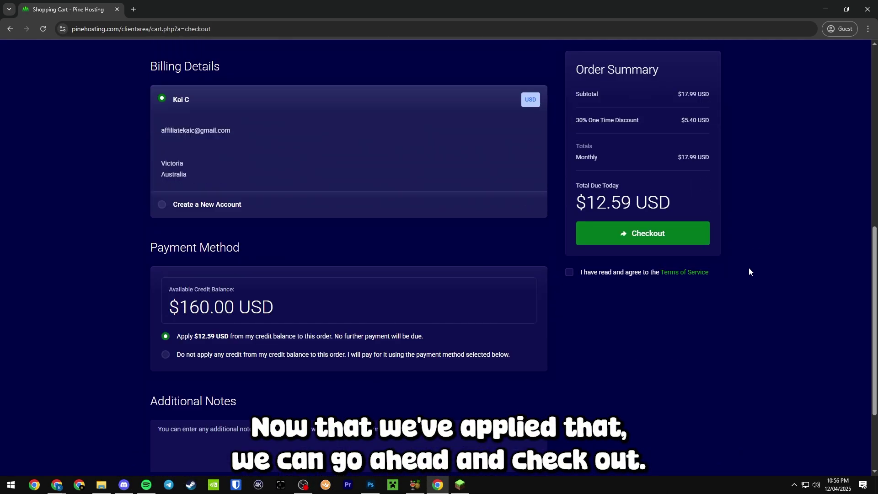
scroll(167, 346, "down", 3)
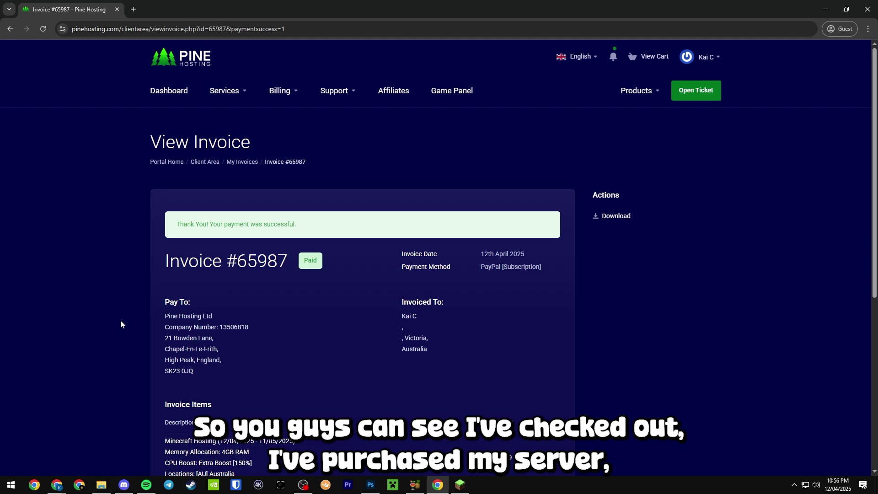
scroll(118, 321, "down", 6)
scroll(110, 325, "up", 5)
scroll(111, 324, "up", 2)
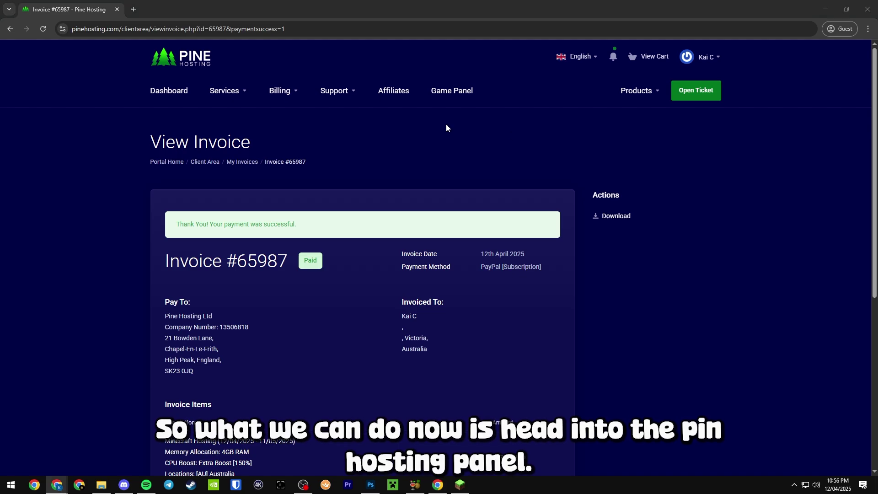
Load panel.pinehosting.com in a new tab and log in with the account username and password
left_click(133, 9)
type("paner")
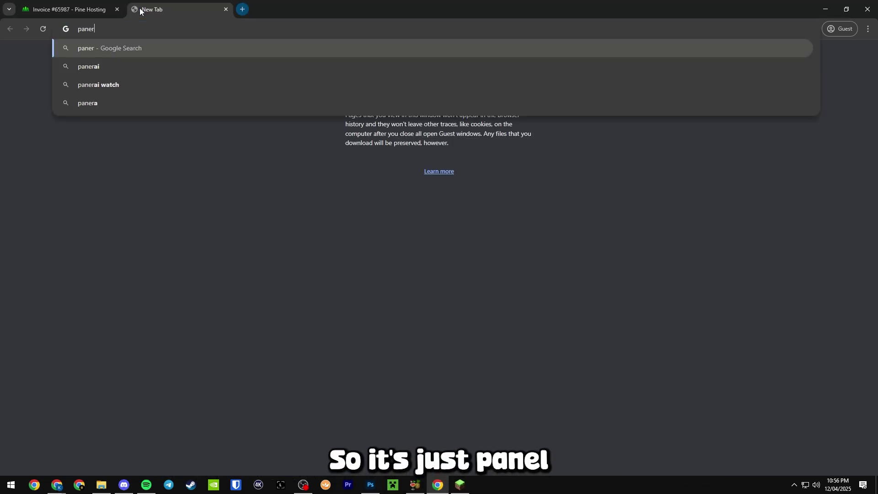
key("BackSpace")
type("l.pinehosti")
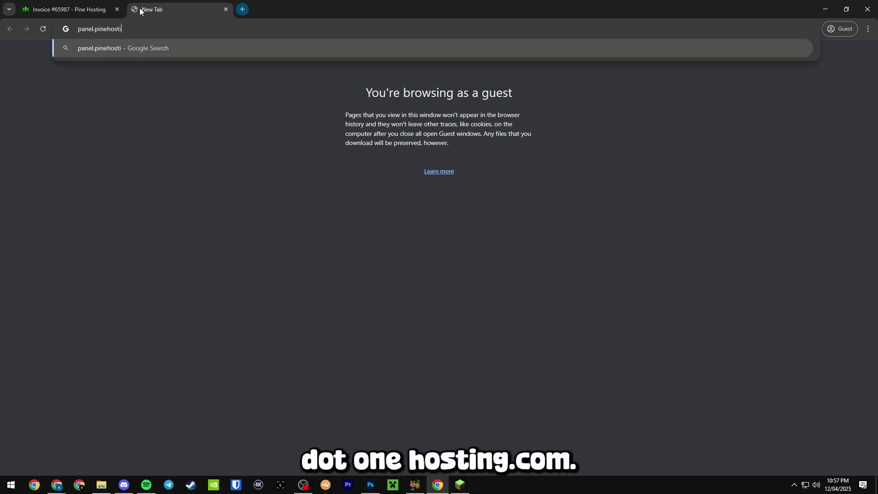
type("ng.com")
key("Return")
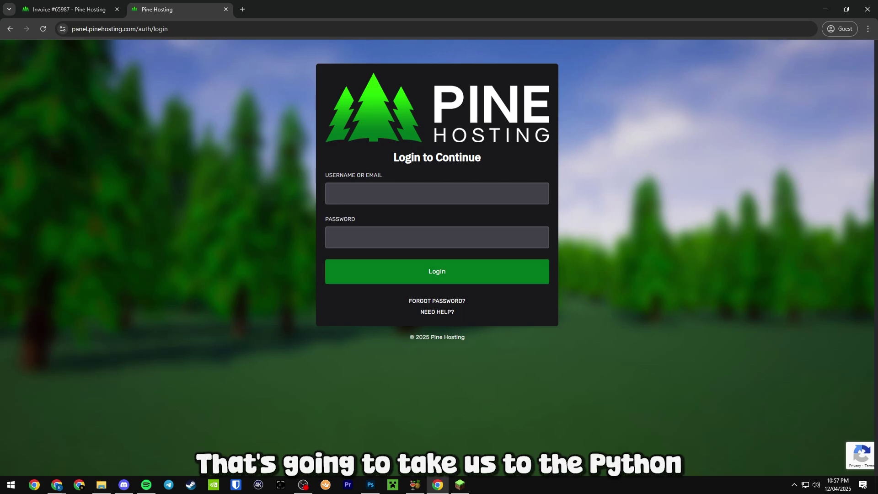
left_click(56, 485)
left_click(500, 198)
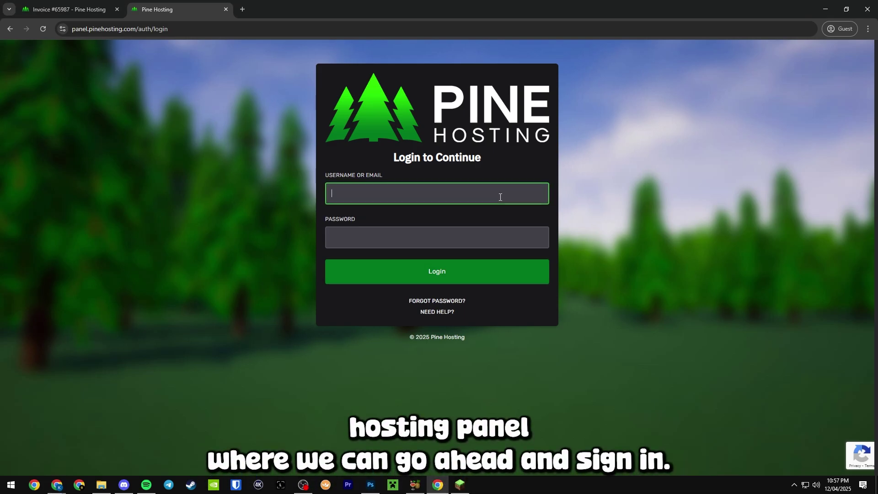
key("Return")
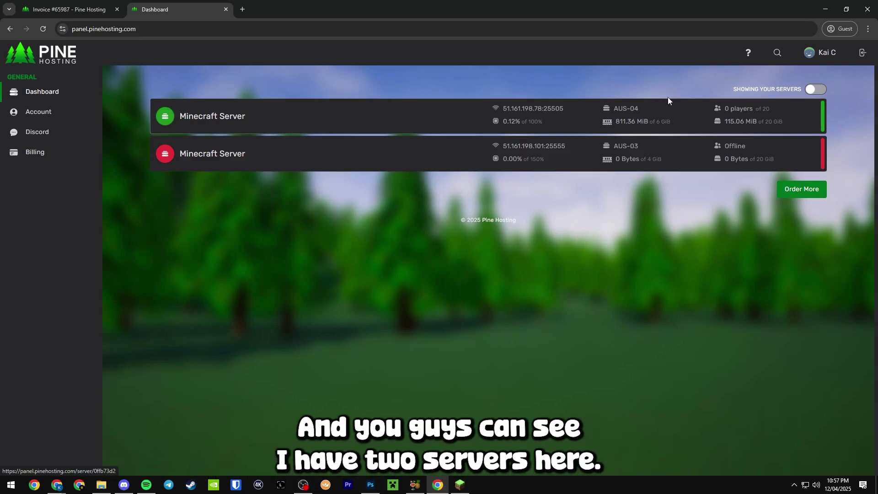
Stop the old AUS-04 server from its console and return to the dashboard
left_click(749, 117)
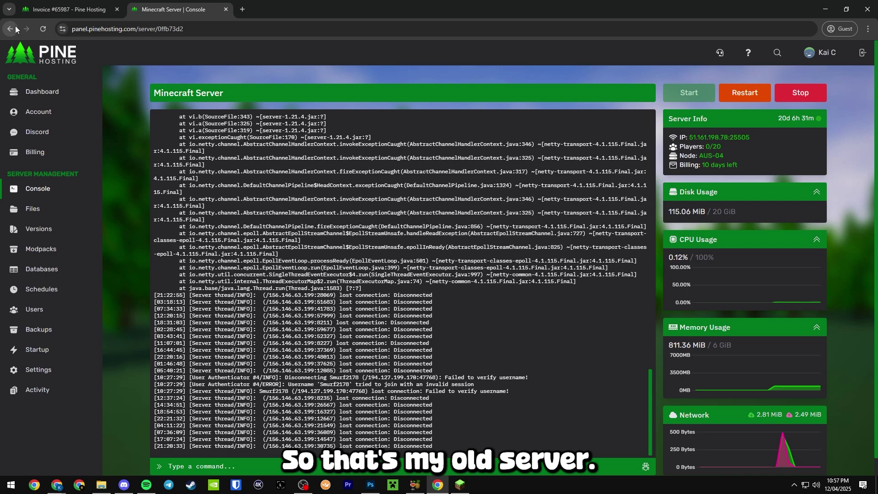
left_click(810, 91)
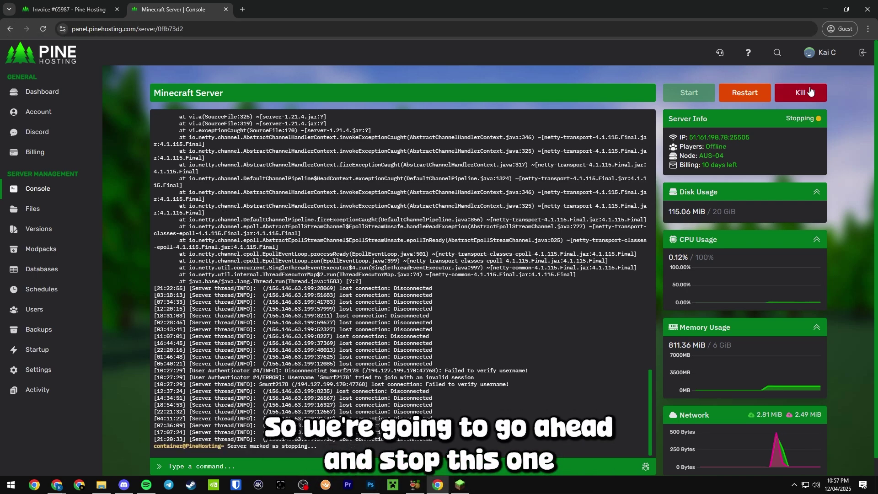
left_click(26, 52)
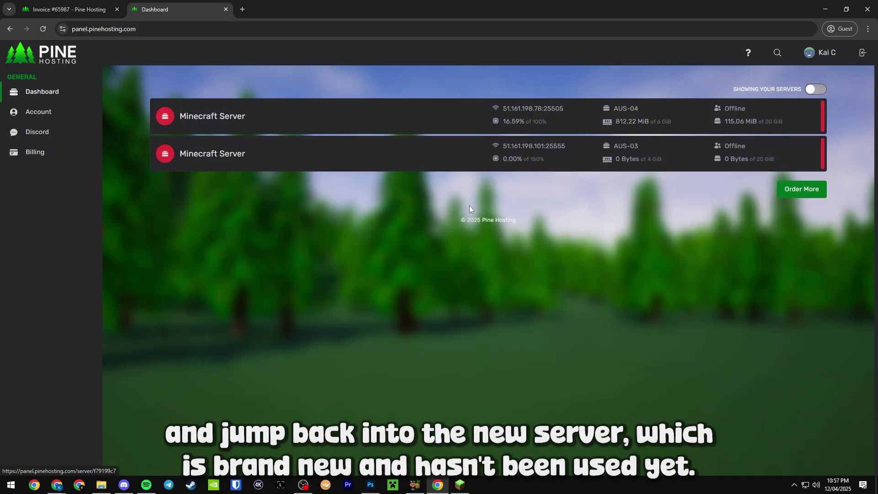
Verify the AUS-03 server's Versions page shows Vanilla 1.21.5, then reopen its console
left_click(781, 156)
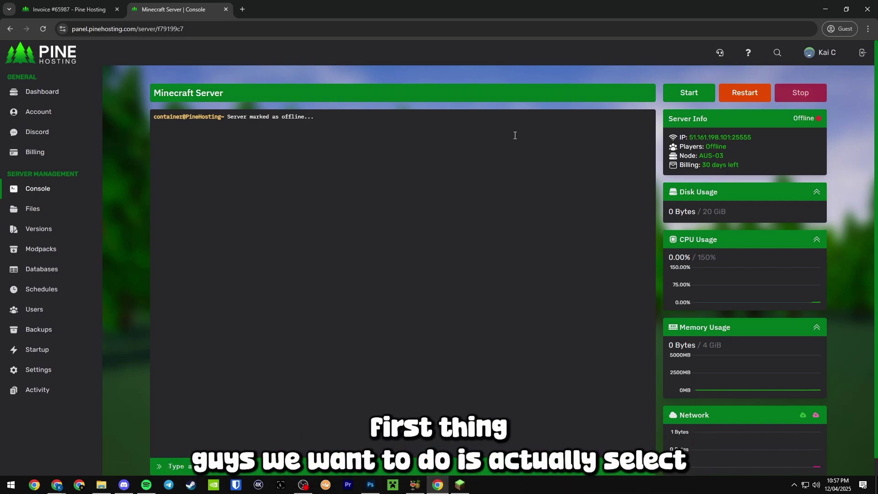
left_click(59, 231)
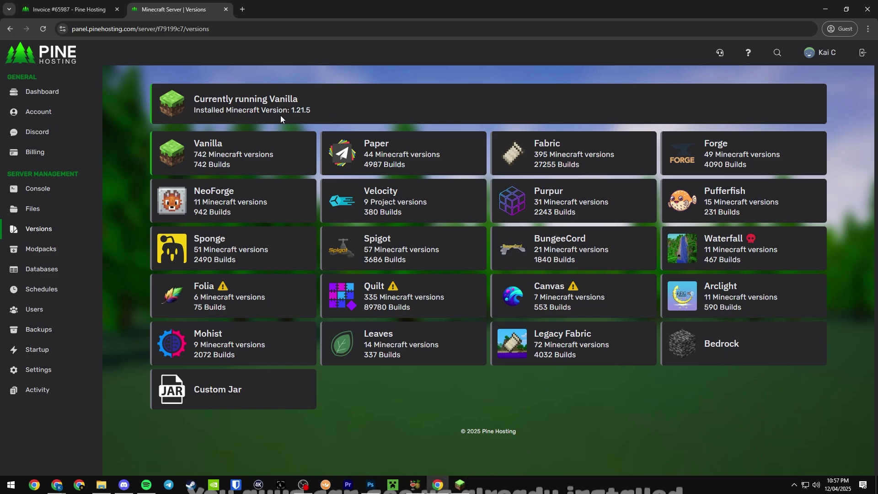
left_click(65, 90)
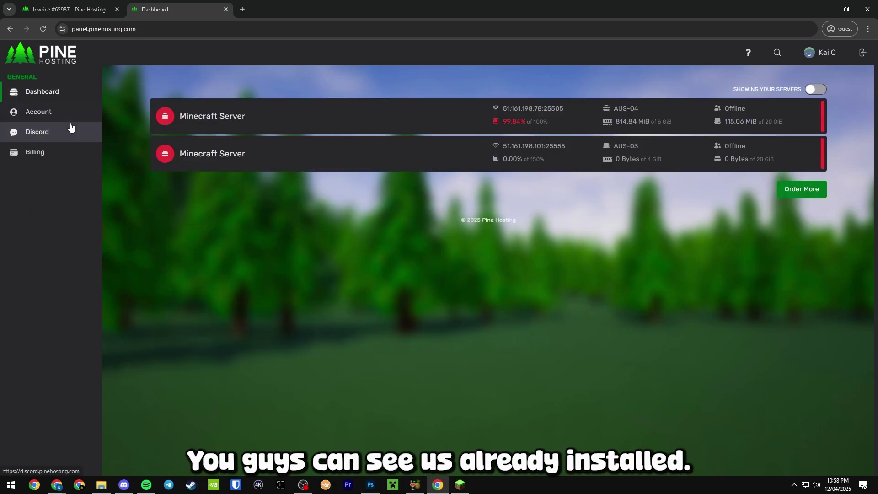
left_click(381, 156)
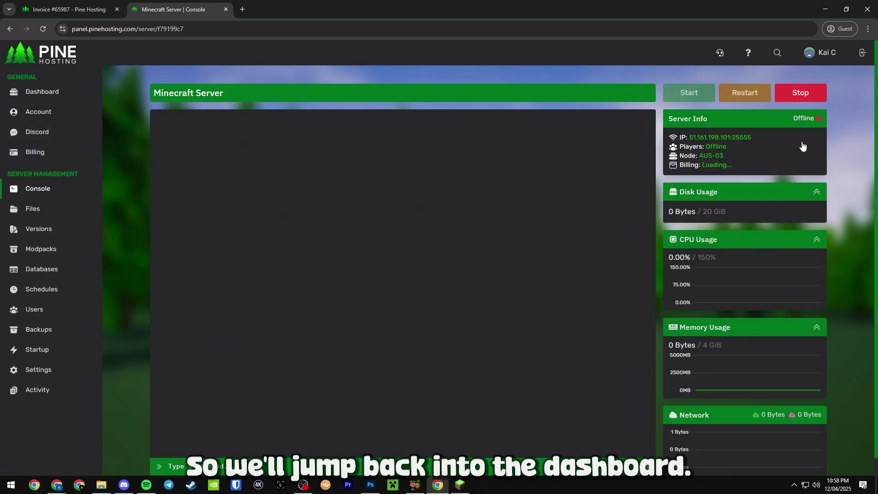
Start the AUS-03 server, accept the Minecraft EULA, and copy its address 51.161.198.101:25555
left_click(711, 95)
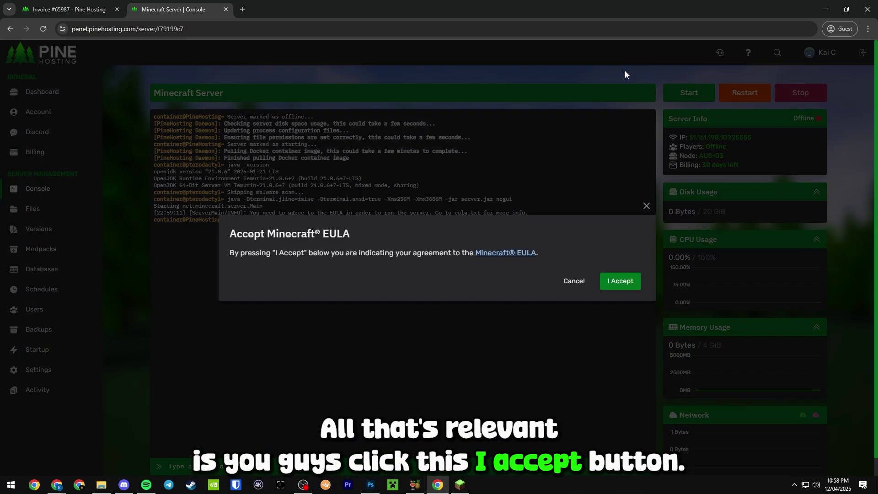
left_click(621, 286)
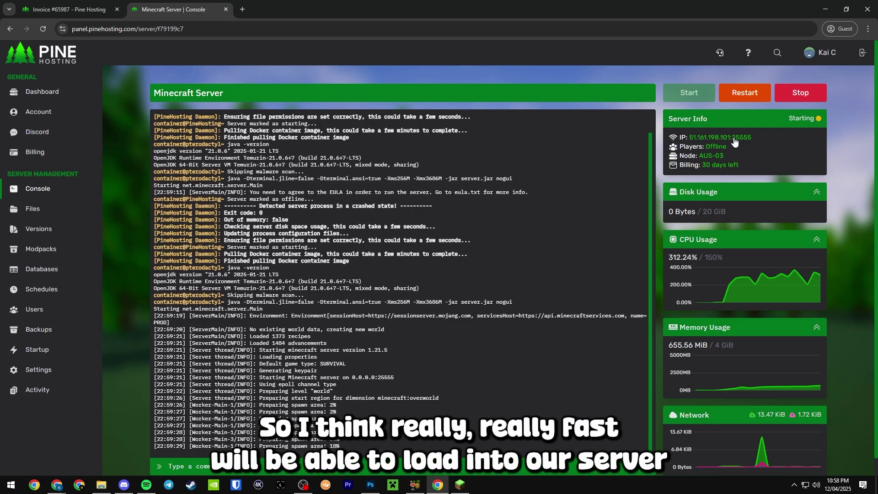
left_click(788, 138)
scroll(851, 163, "down", 1)
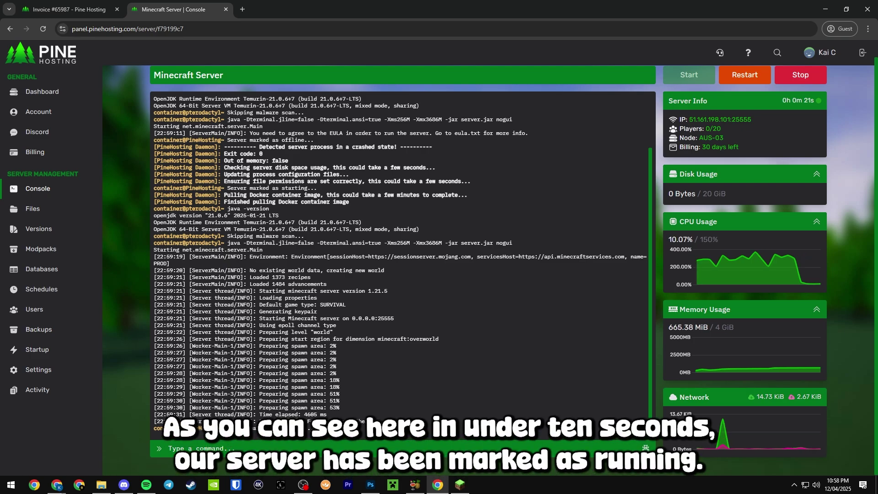
key("alt+Tab")
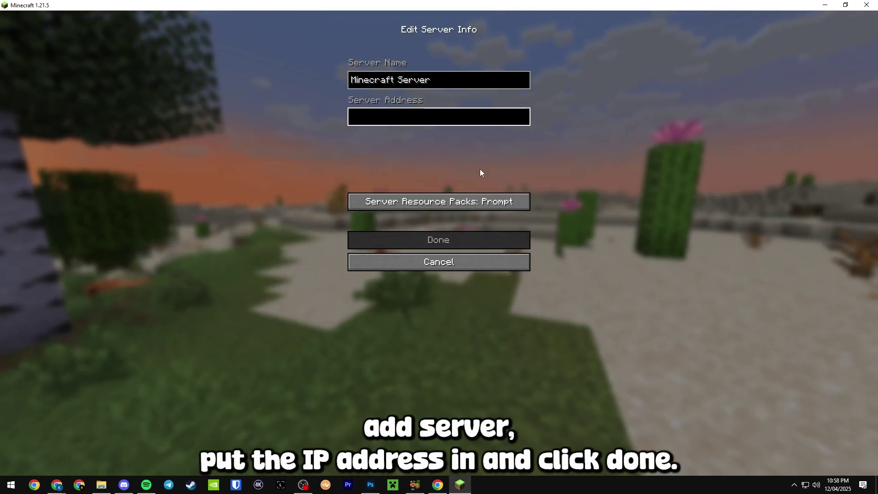
Add 51.161.198.101:25555 as a new server, join it, and walk around the world
key("ctrl+v")
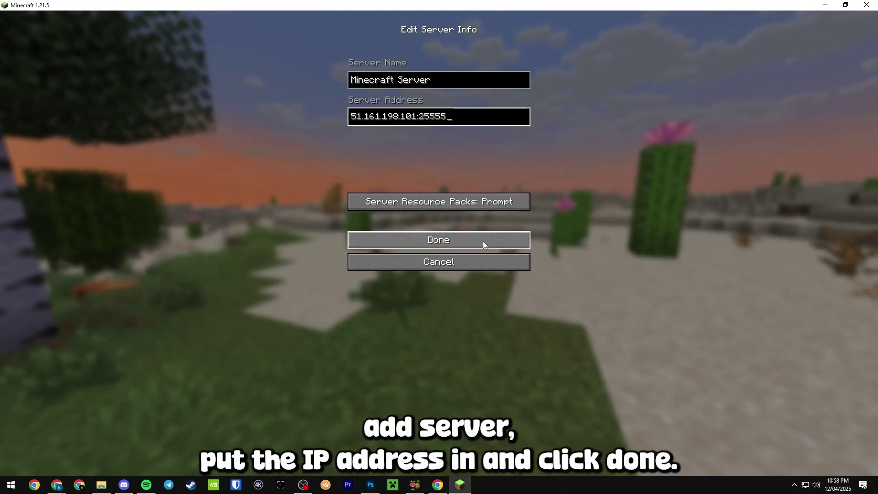
left_click(483, 241)
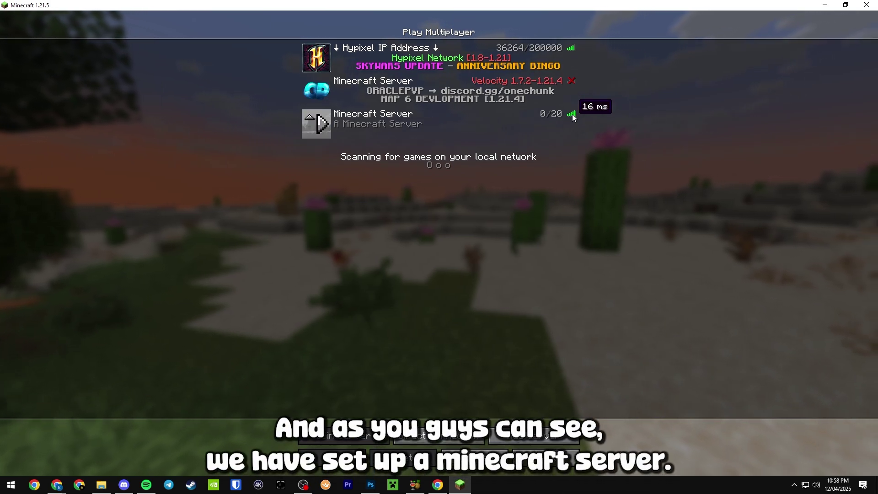
double_click(569, 130)
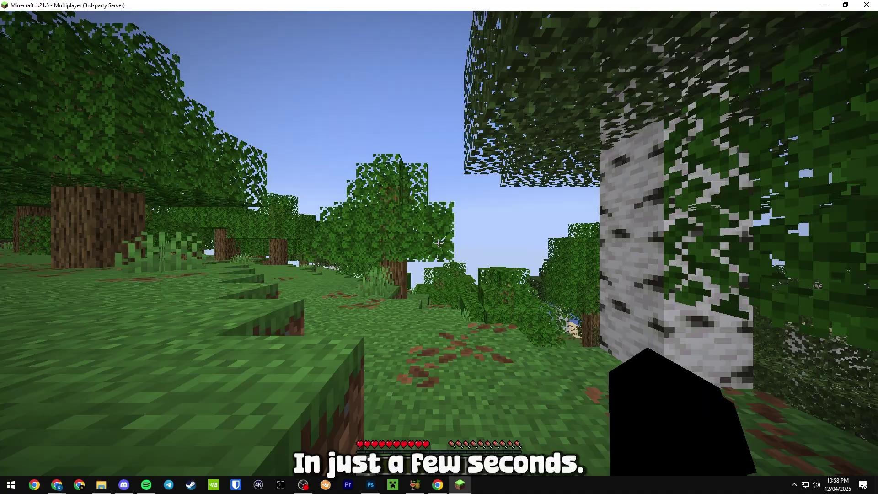
key("w")
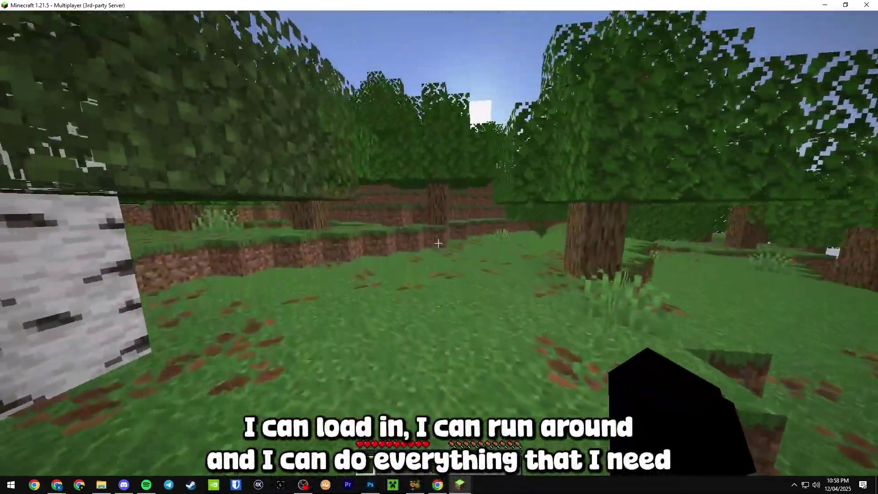
key("w")
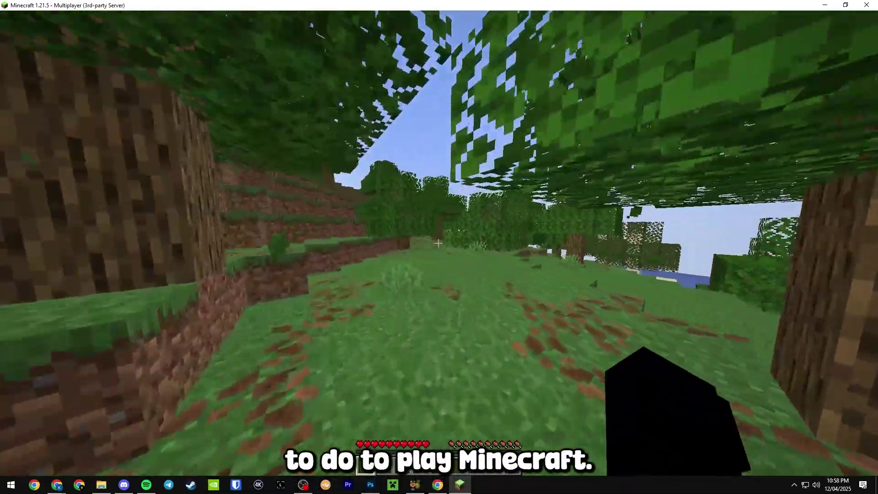
key("w")
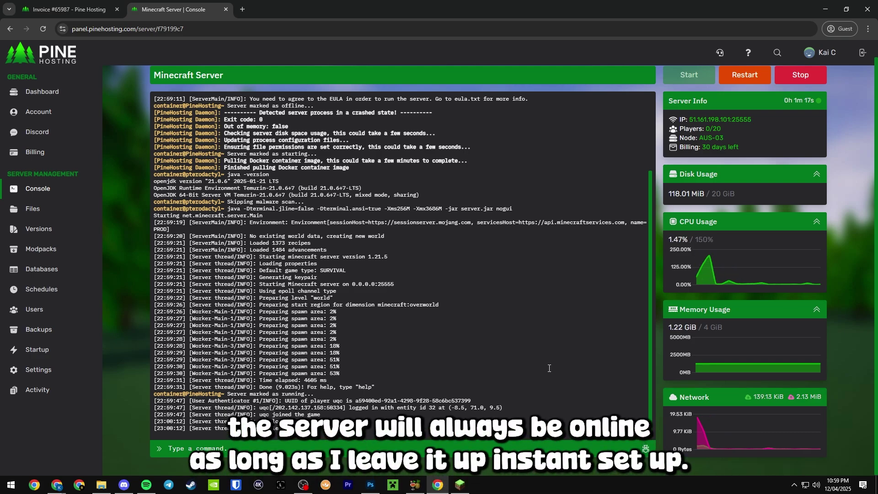
scroll(549, 368, "up", 3)
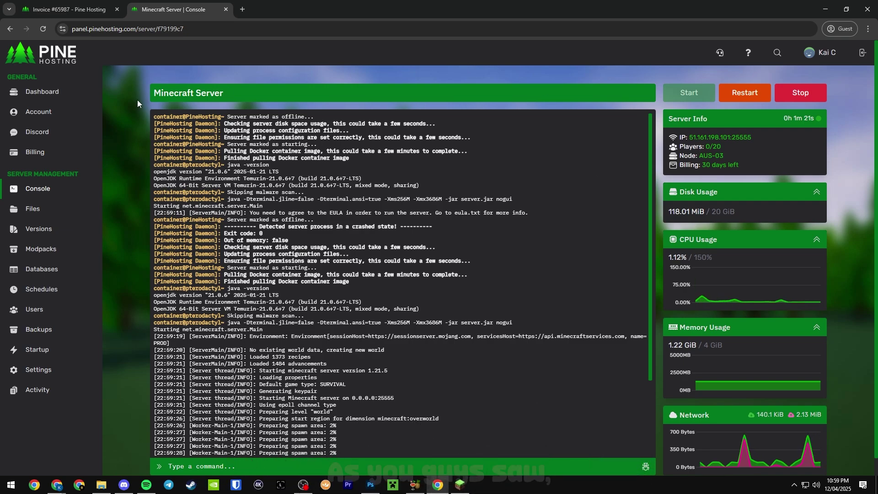
Page through the Modpacks catalogue to pages 2, 3 and the last page, then back to the first
left_click(31, 253)
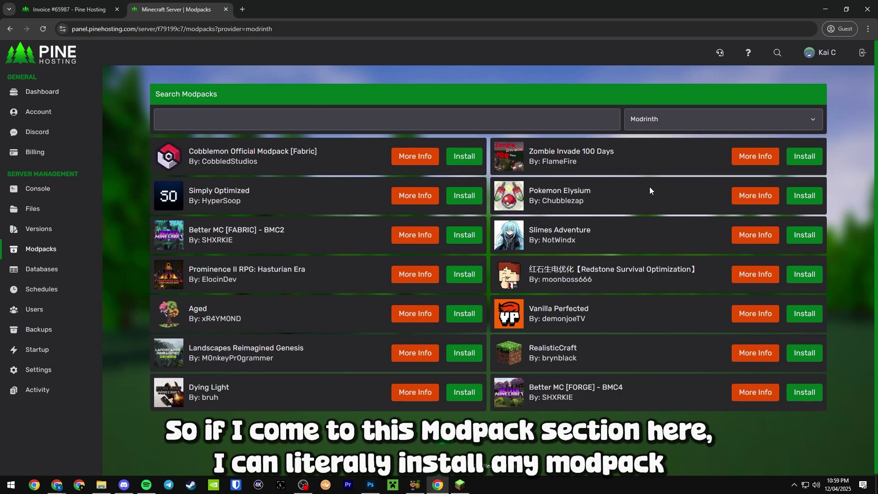
left_click(466, 435)
left_click(489, 438)
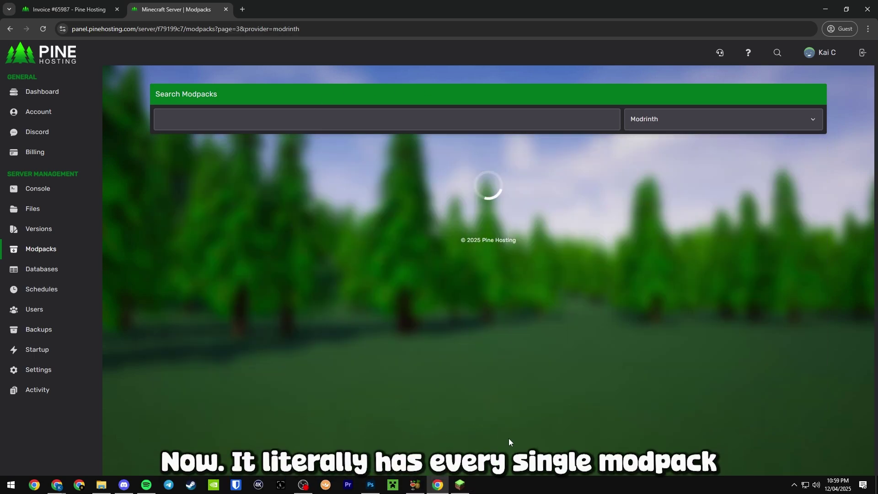
left_click(576, 434)
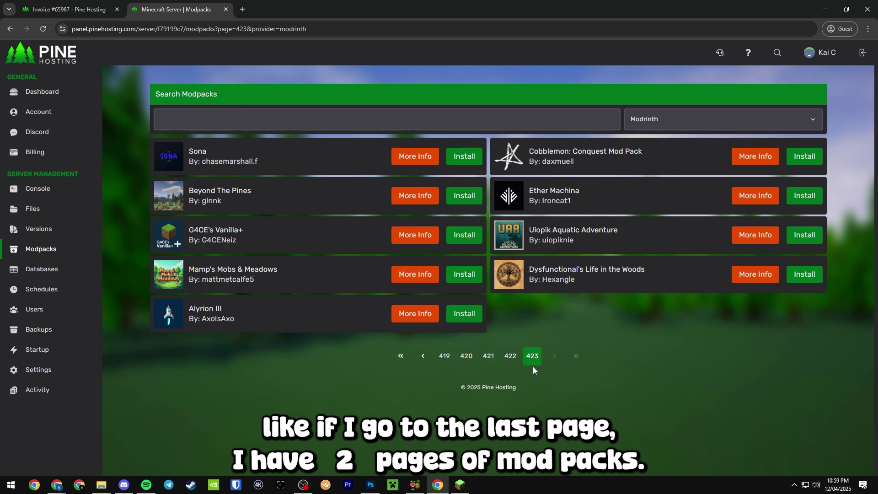
left_click(401, 356)
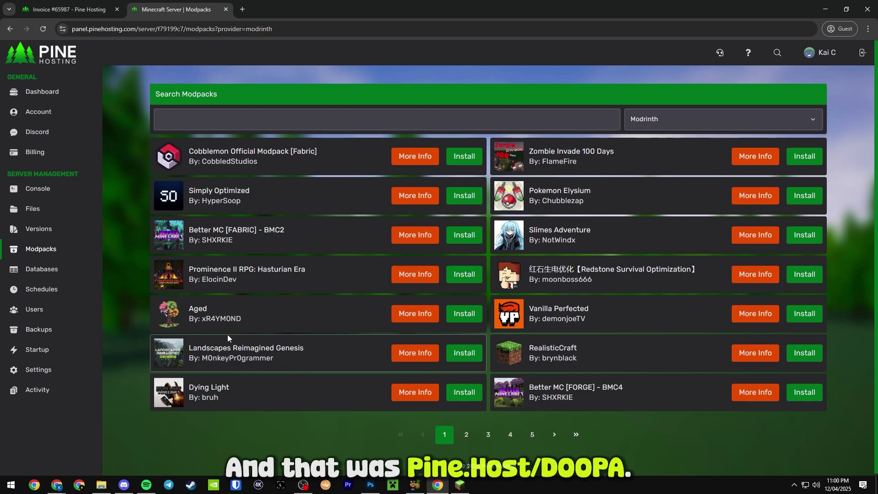
Start a new browser tab with pine.host/ typed in the address bar
left_click(243, 10)
type("pi")
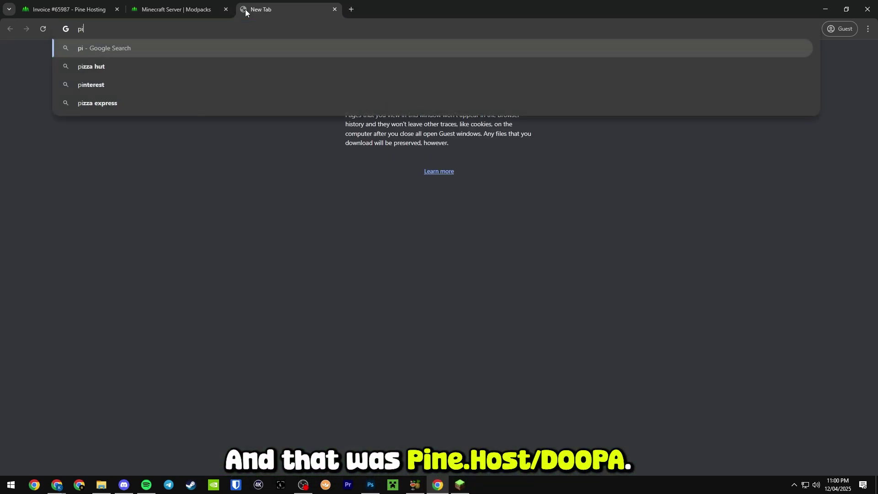
type("ne.host/doopa")
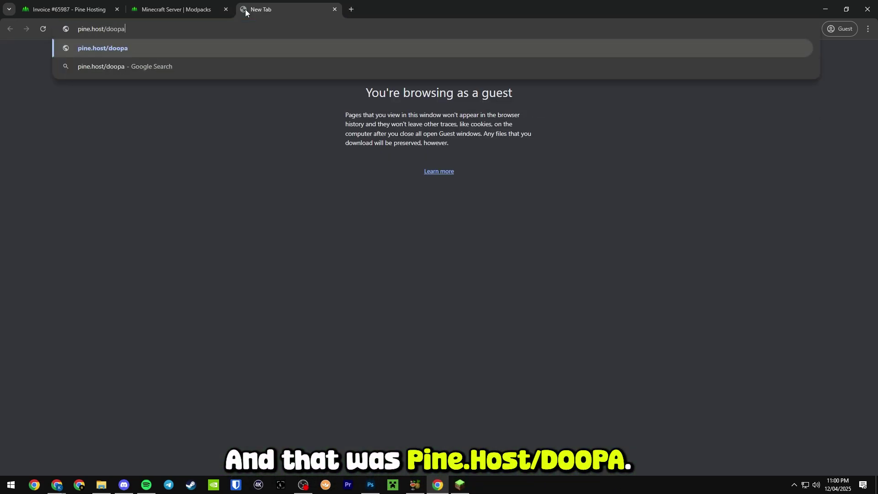
key("alt+Tab")
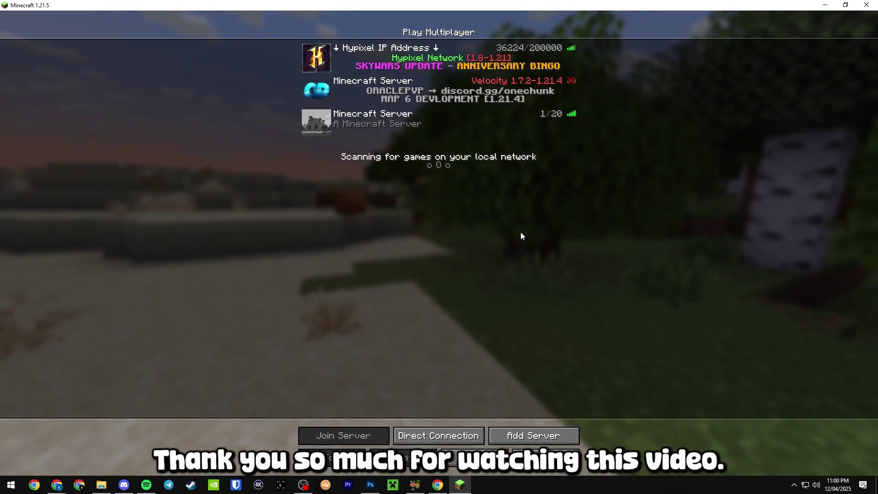
Exit the Play Multiplayer screen back to the Minecraft title menu with Esc
key("Escape")
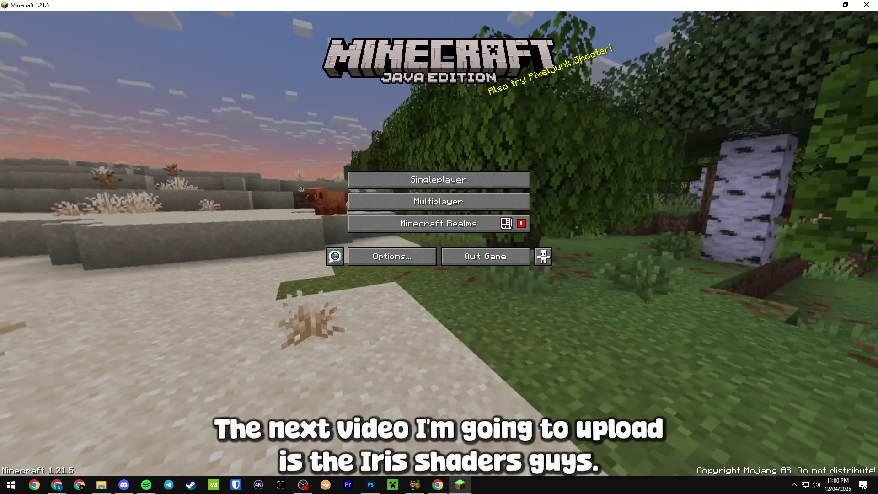